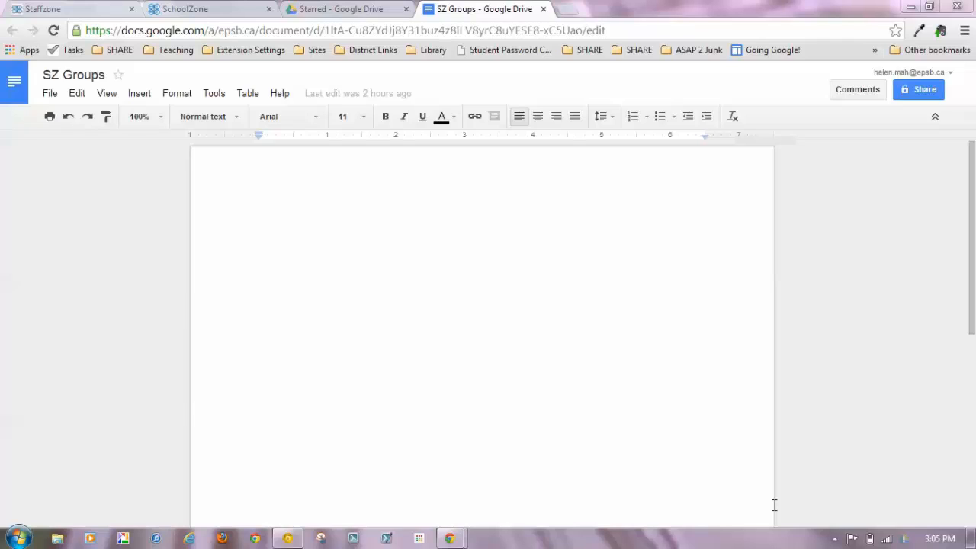
Switch to SchoolZone and review the Google Groups creation notice and the list of classes in the Teacher Planner
click(200, 7)
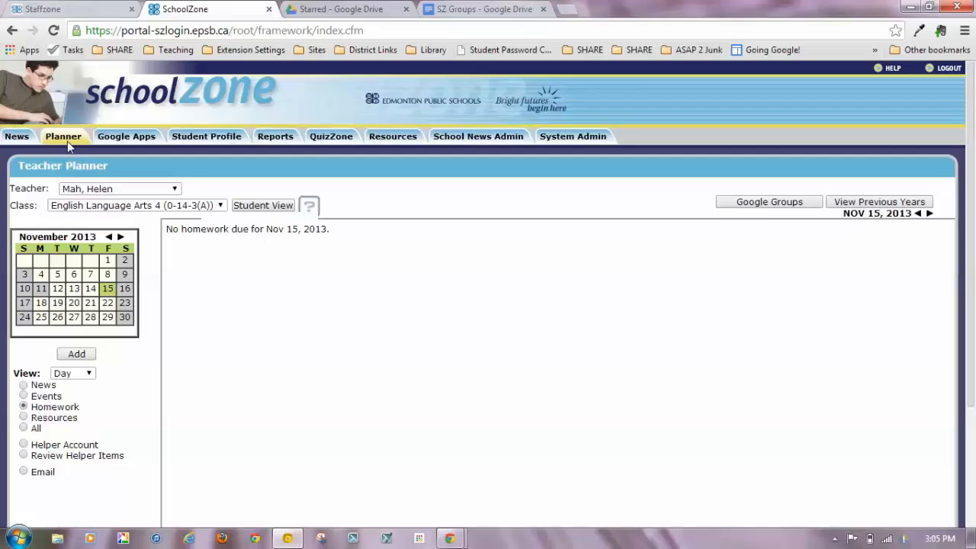
click(770, 202)
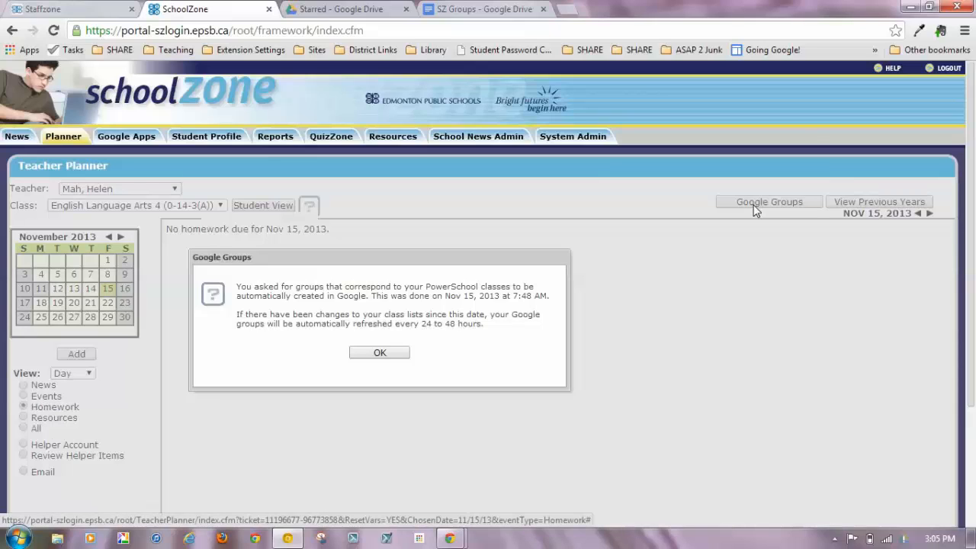
click(373, 353)
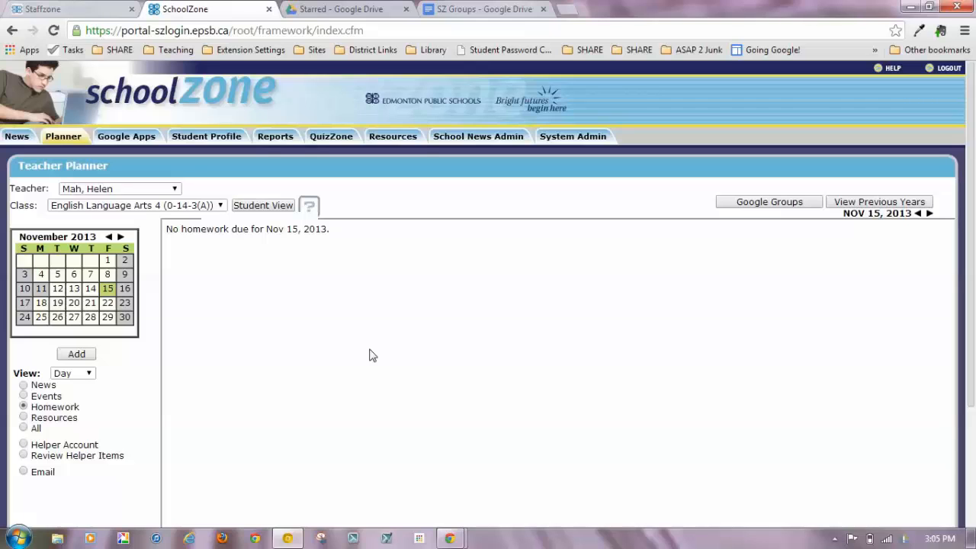
click(221, 206)
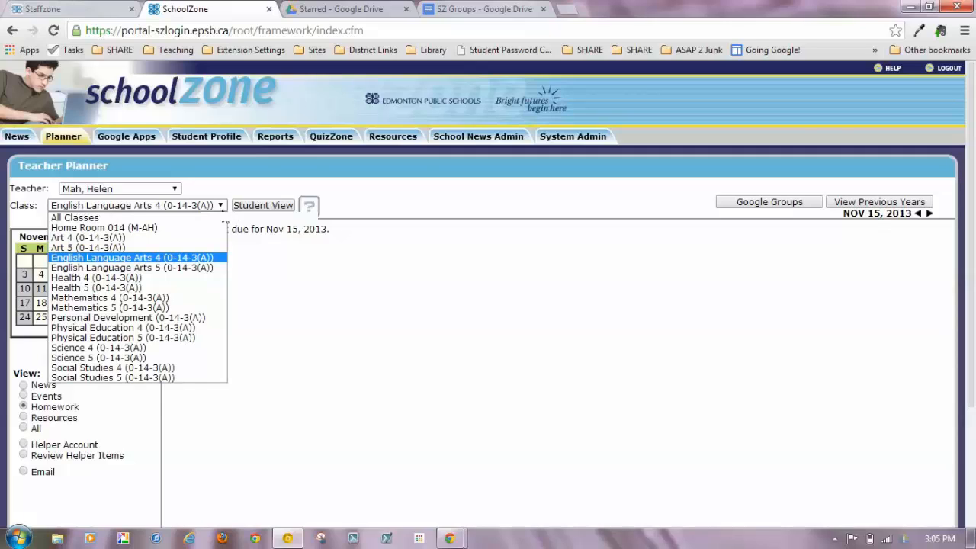
click(319, 320)
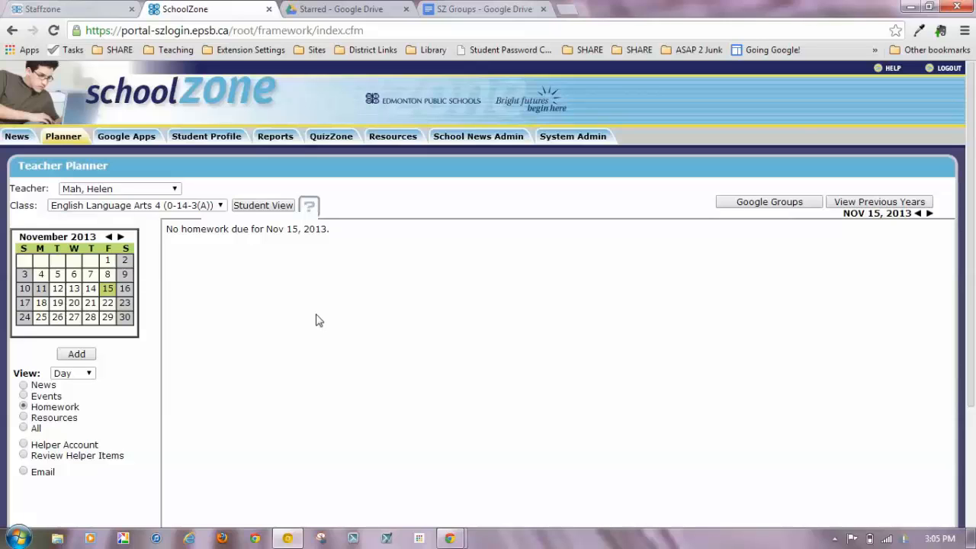
In the SZ Groups document's sharing settings, search the people to invite for "sz" and clear the search
click(501, 8)
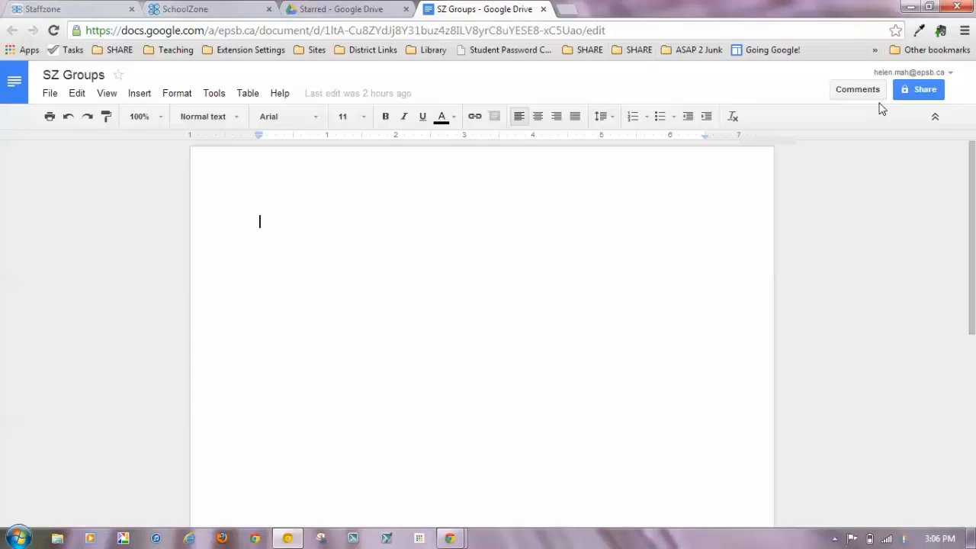
click(906, 92)
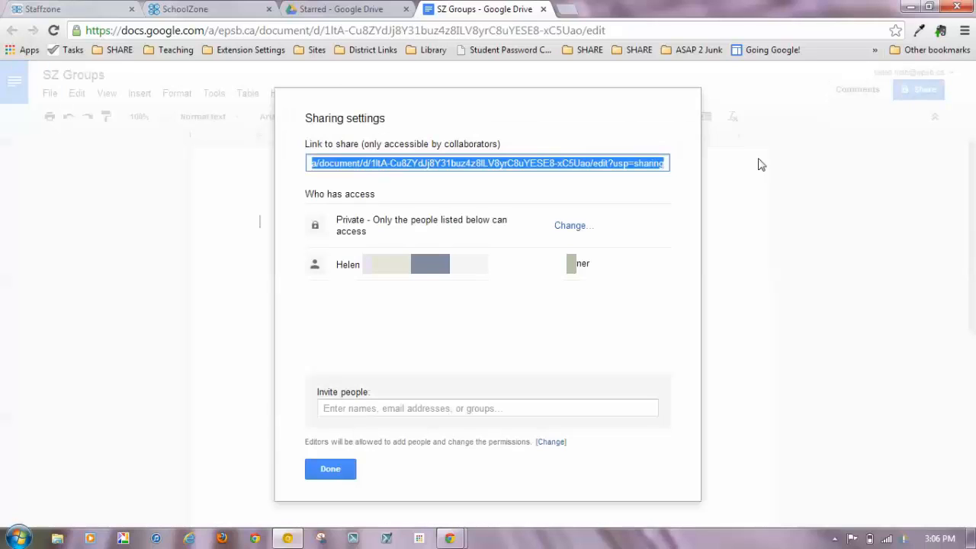
click(342, 413)
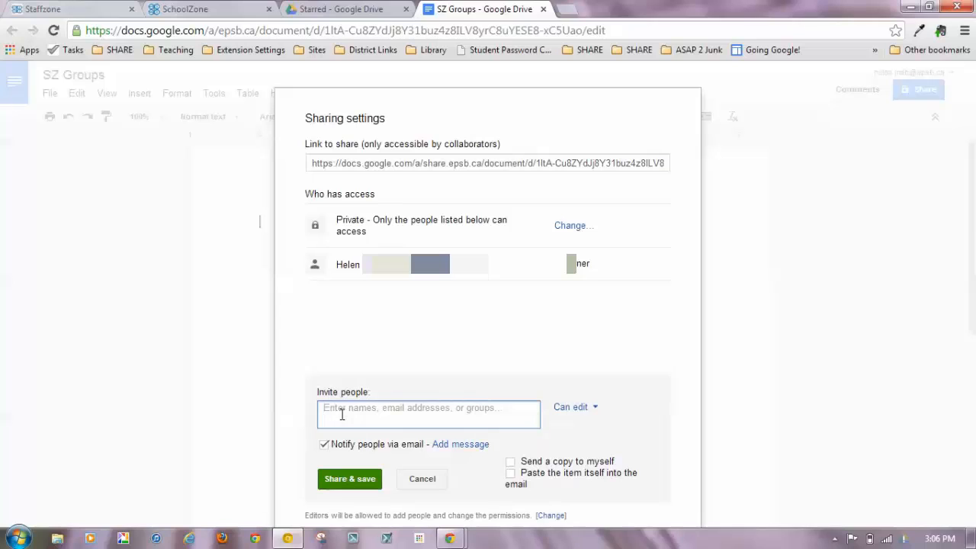
text(sz)
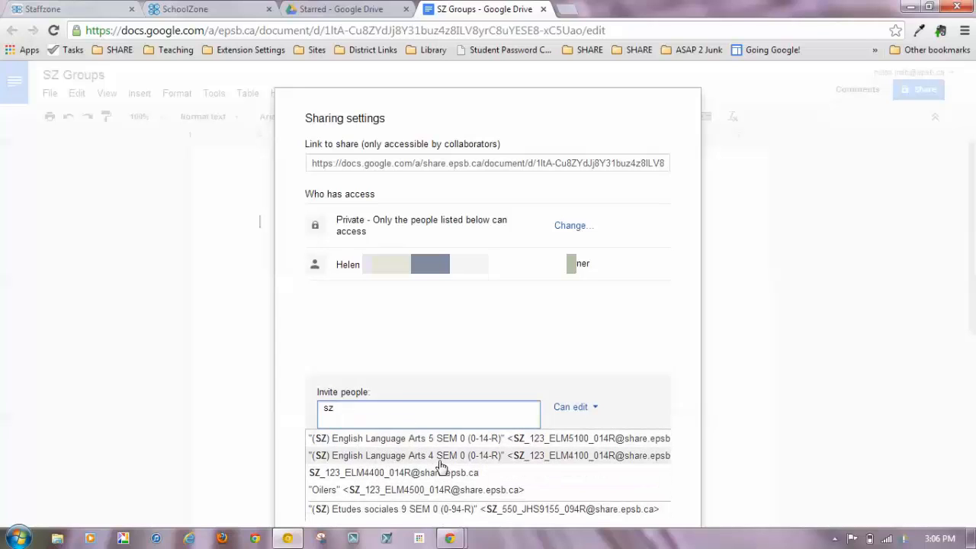
key(BackSpace)
key(BackSpace)
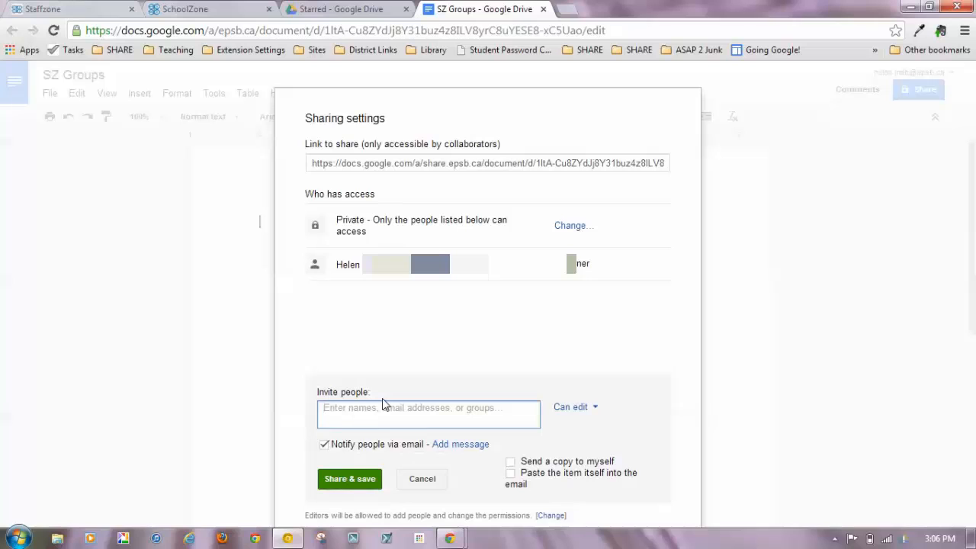
Search the invitees for "sz math 4", clear the entry, and close the sharing settings without inviting anyone
text(sz math 4)
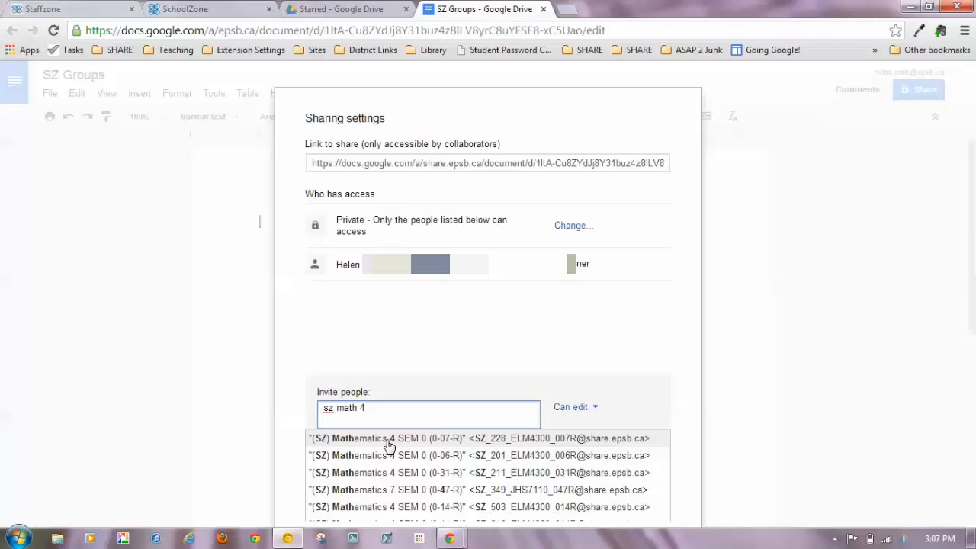
key(BackSpace)
key(BackSpace)
key(BackSpace)
key(BackSpace)
key(BackSpace)
key(BackSpace)
key(BackSpace)
key(BackSpace)
key(BackSpace)
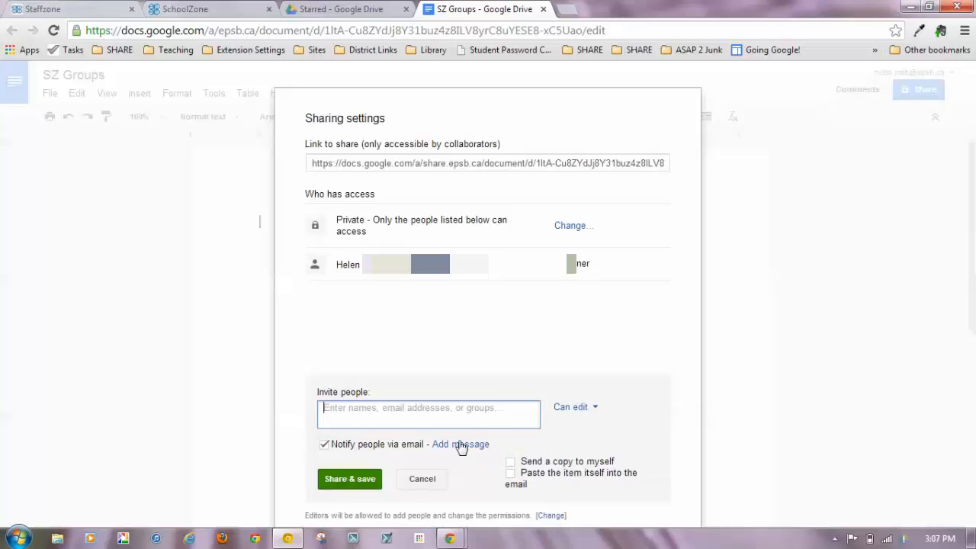
click(425, 478)
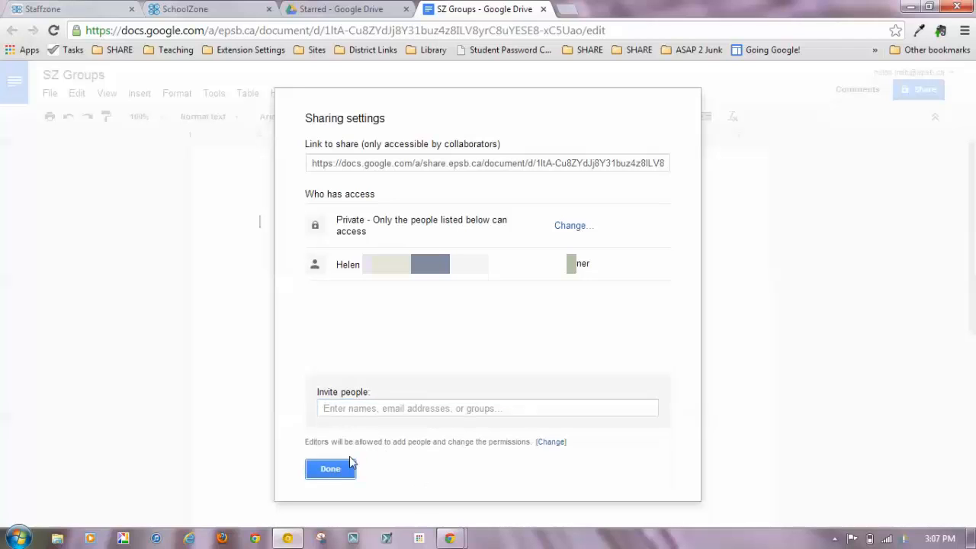
click(320, 470)
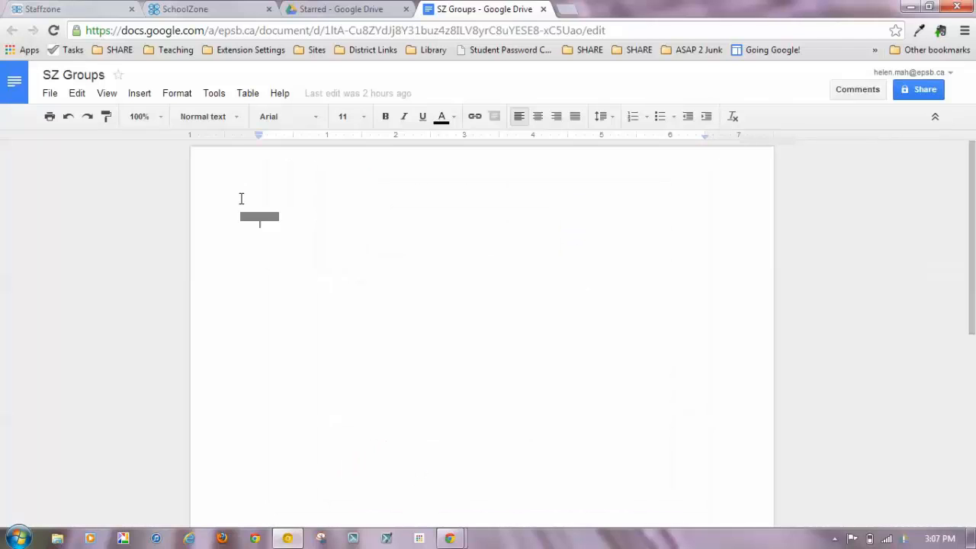
Review the class list in SchoolZone's planner and open the My groups list in Google Groups
click(189, 8)
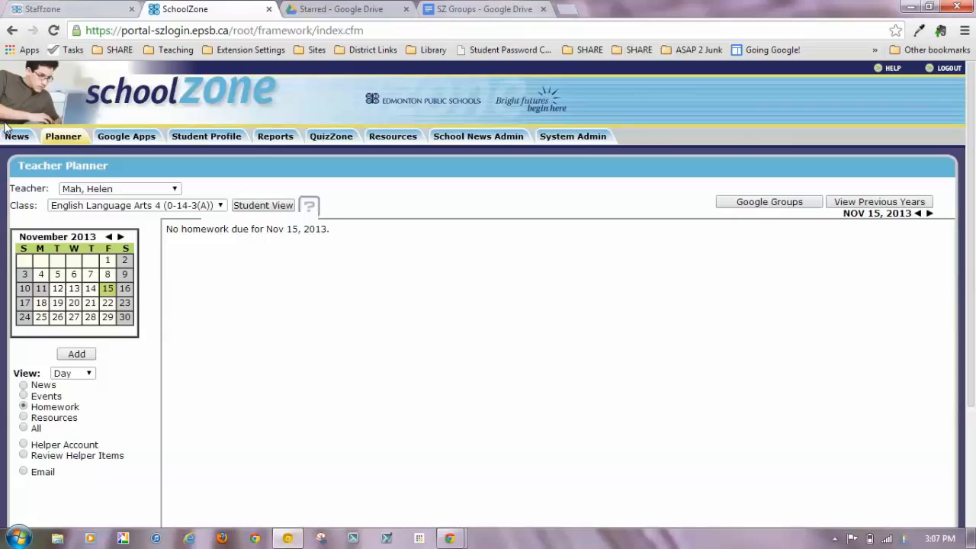
click(221, 205)
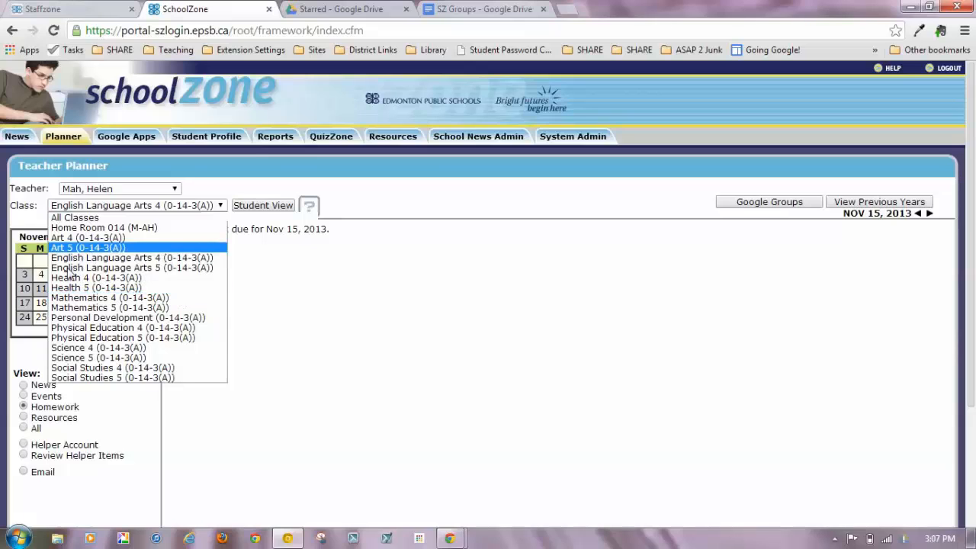
click(336, 8)
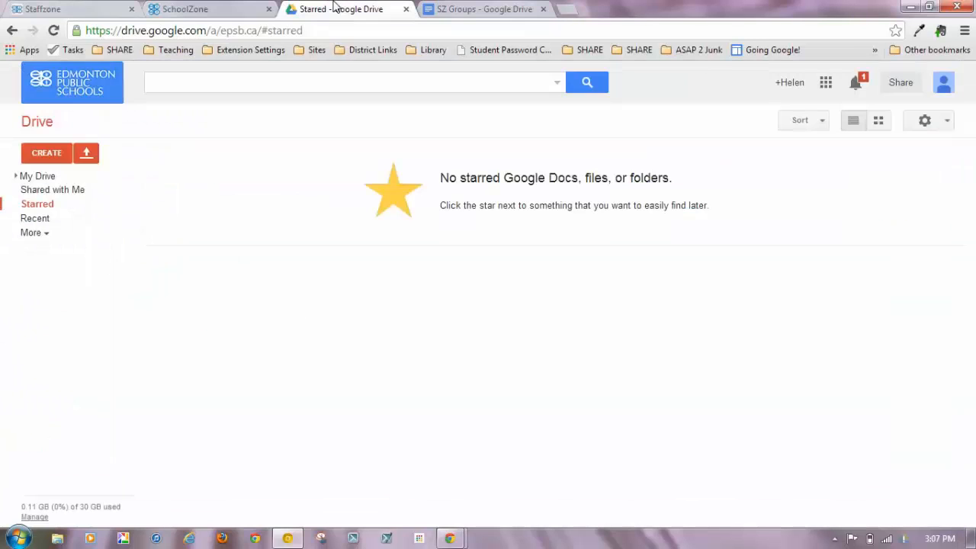
click(824, 84)
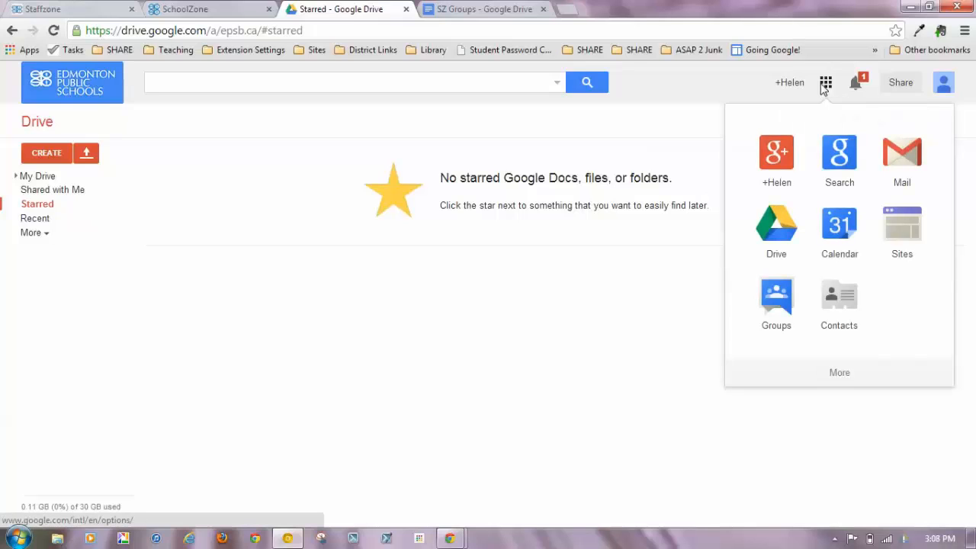
click(774, 324)
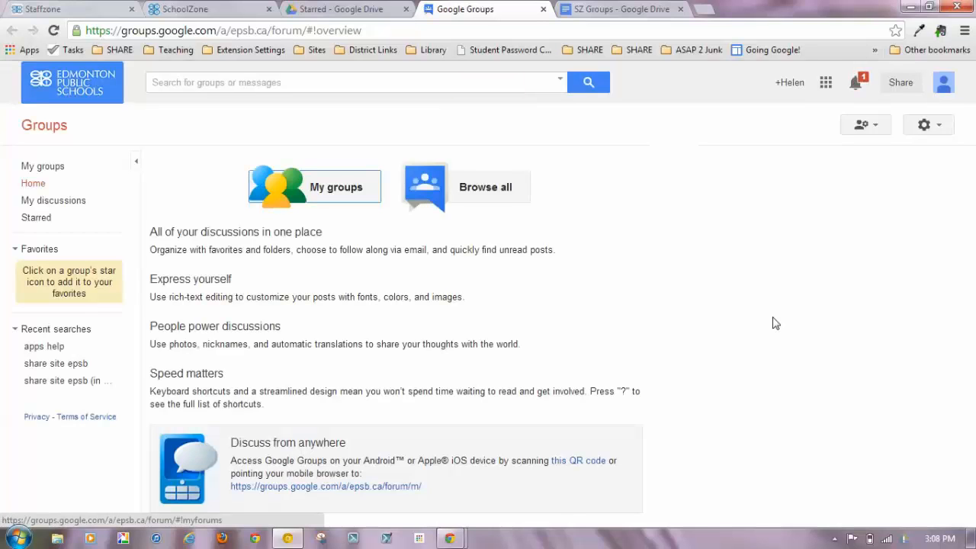
click(336, 189)
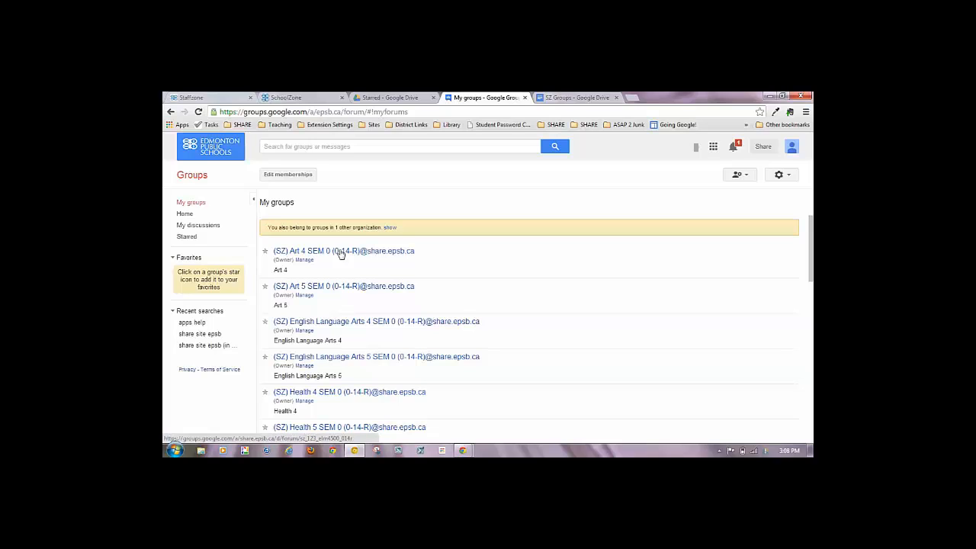
Open the About information of the (SZ) Art 4 SEM 0 (0-14-R) group and copy its group email address
click(341, 251)
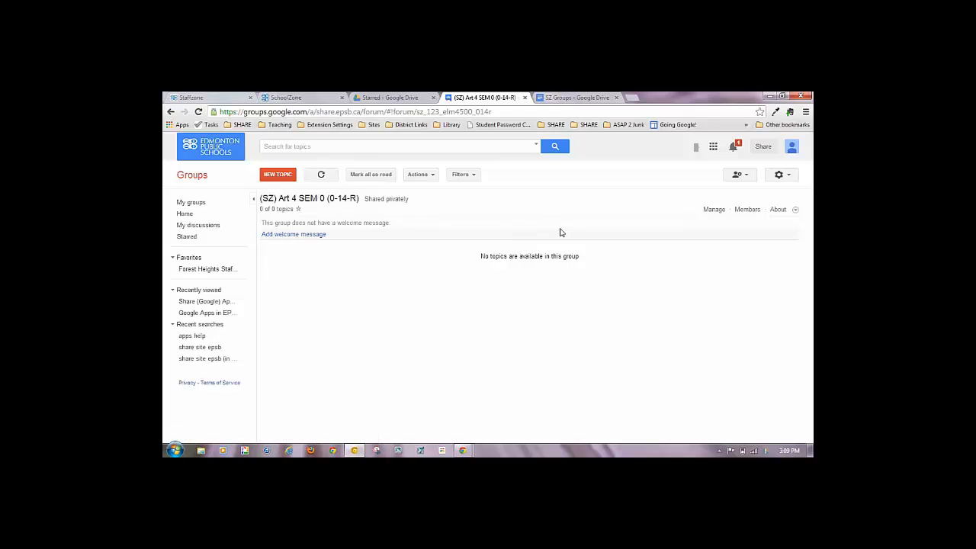
click(777, 211)
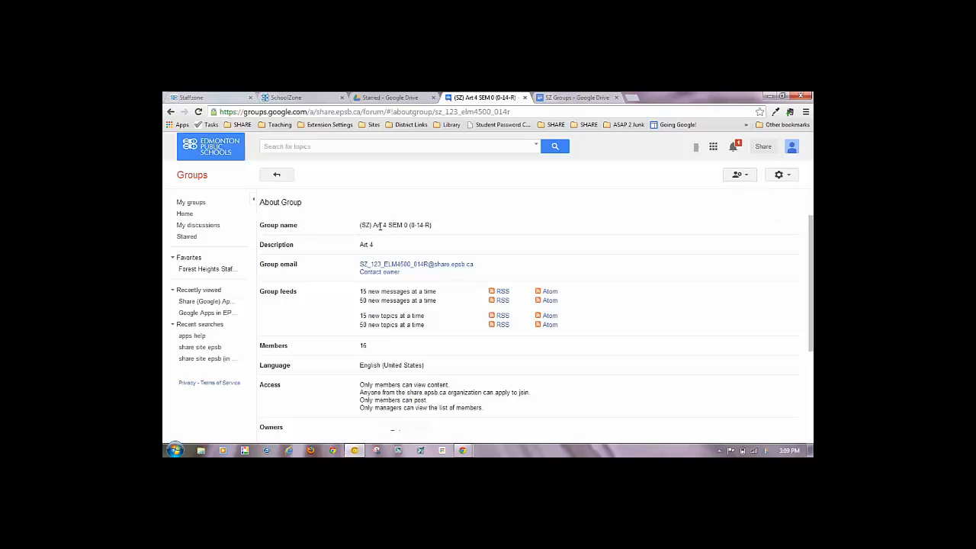
click(289, 100)
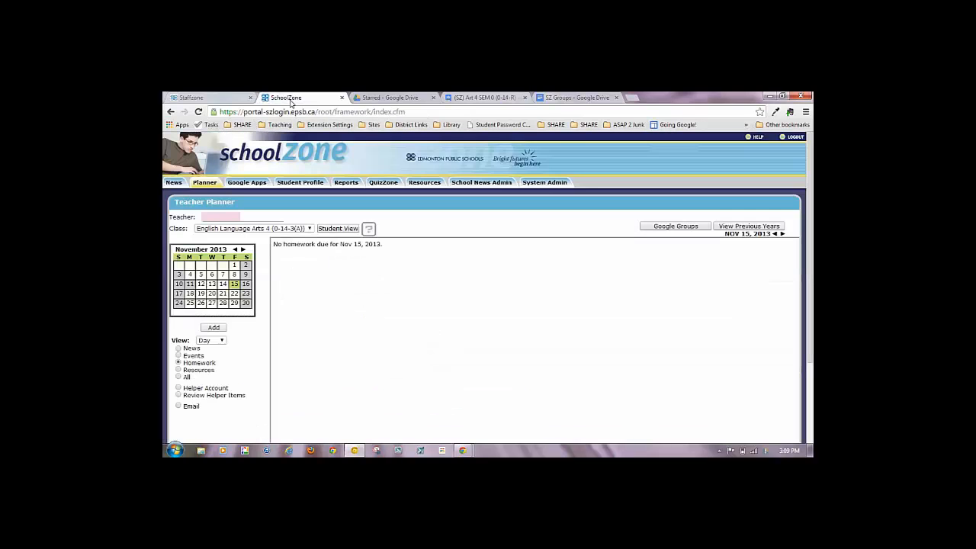
click(497, 97)
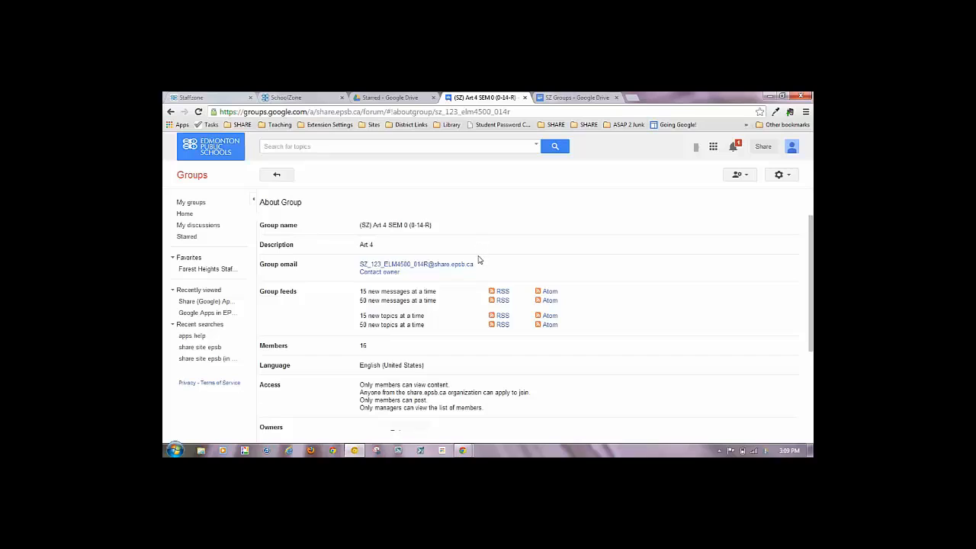
drag(477, 265, 360, 265)
key(ctrl+c)
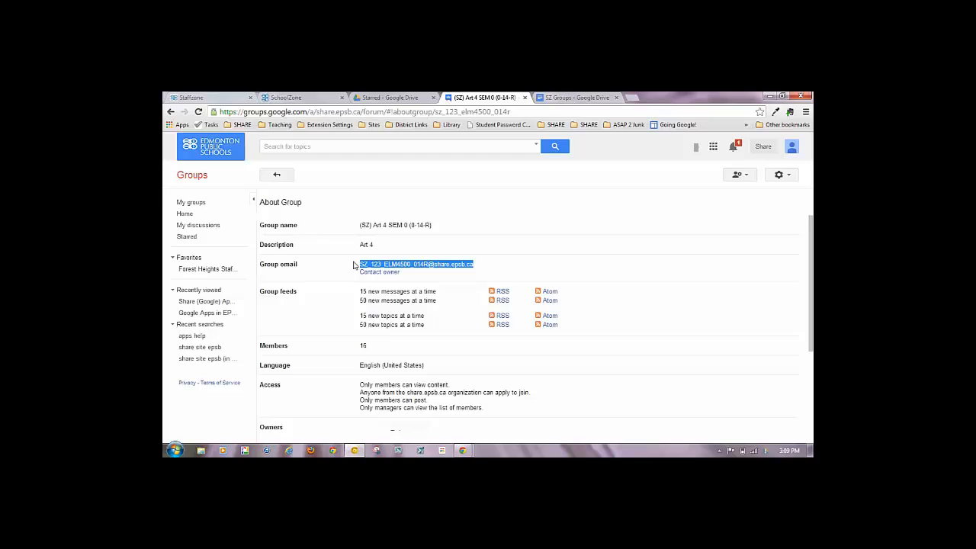
Try the copied Art 4 group email as an invitee in the SZ Groups document's sharing settings, and close them without sharing
click(582, 97)
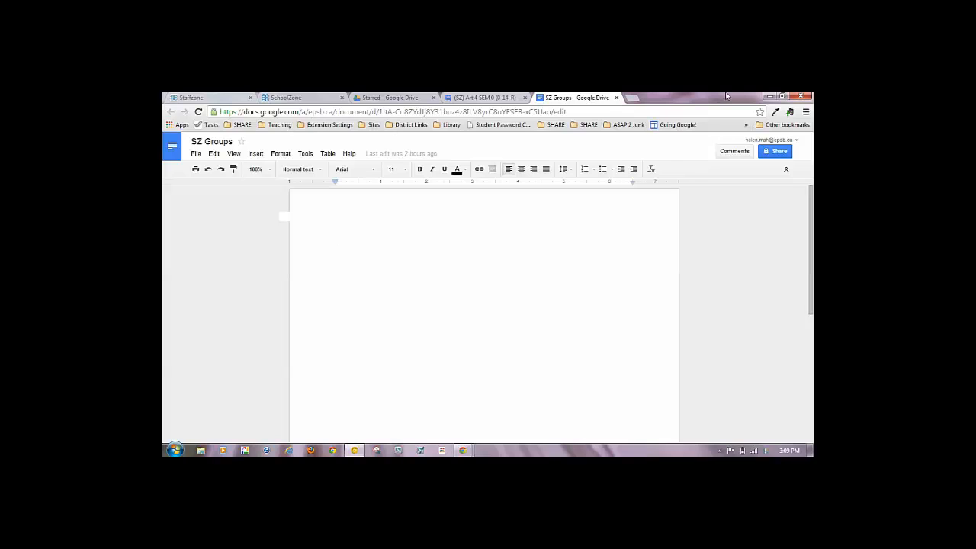
click(772, 152)
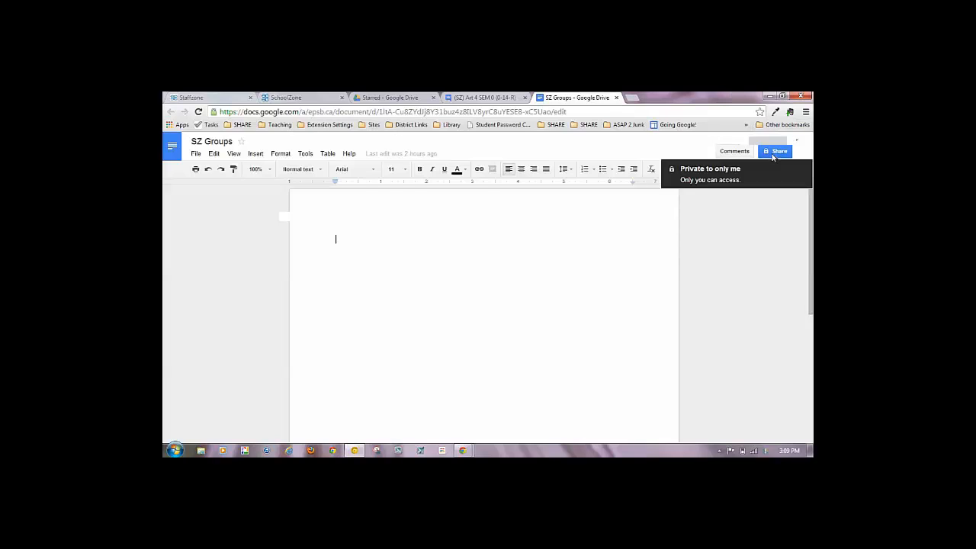
click(386, 361)
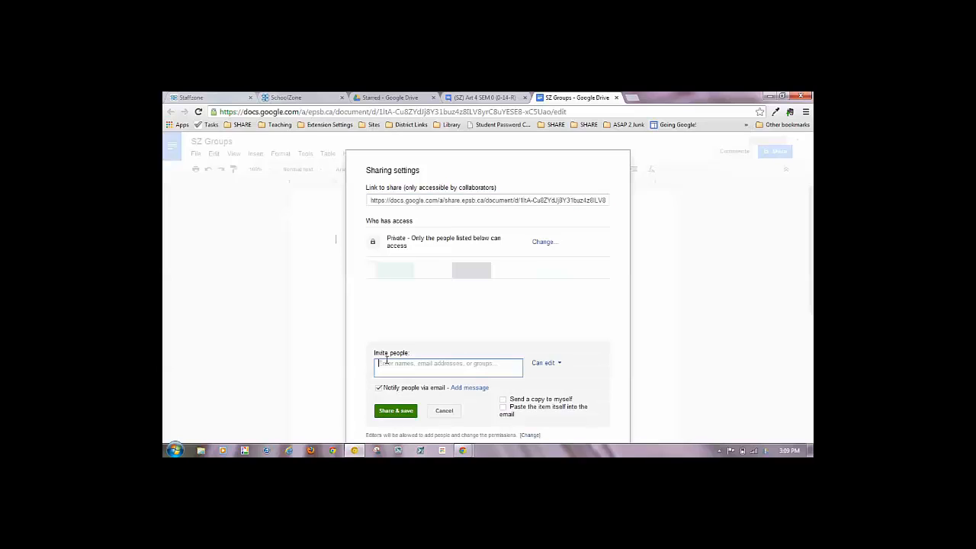
key(ctrl+v)
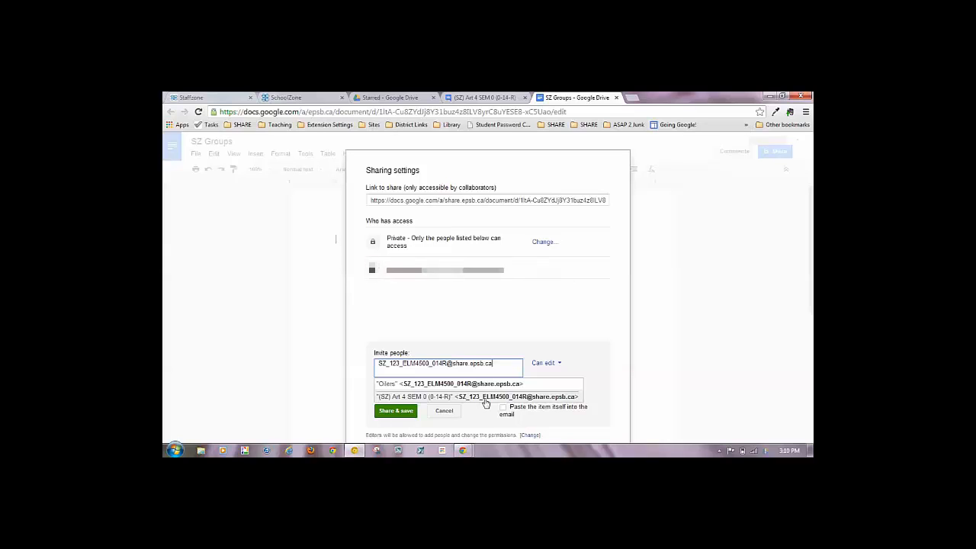
click(445, 412)
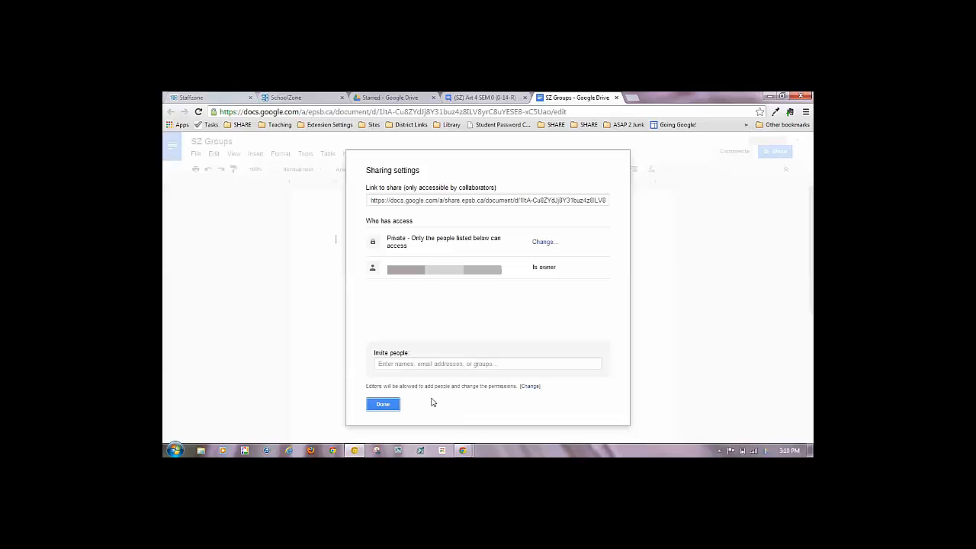
click(385, 404)
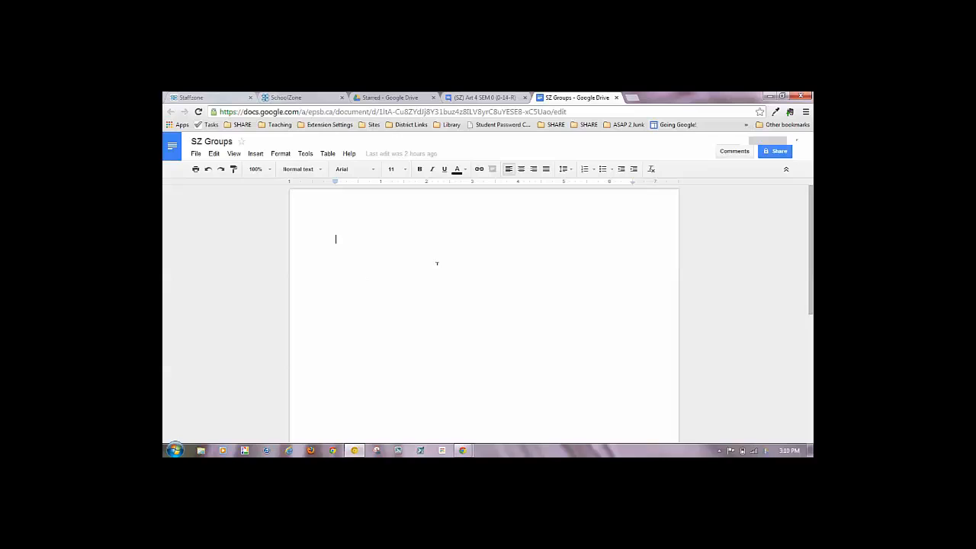
Return to the Art 4 group's page, switch from there to Google Contacts, and decline the page translation
click(484, 98)
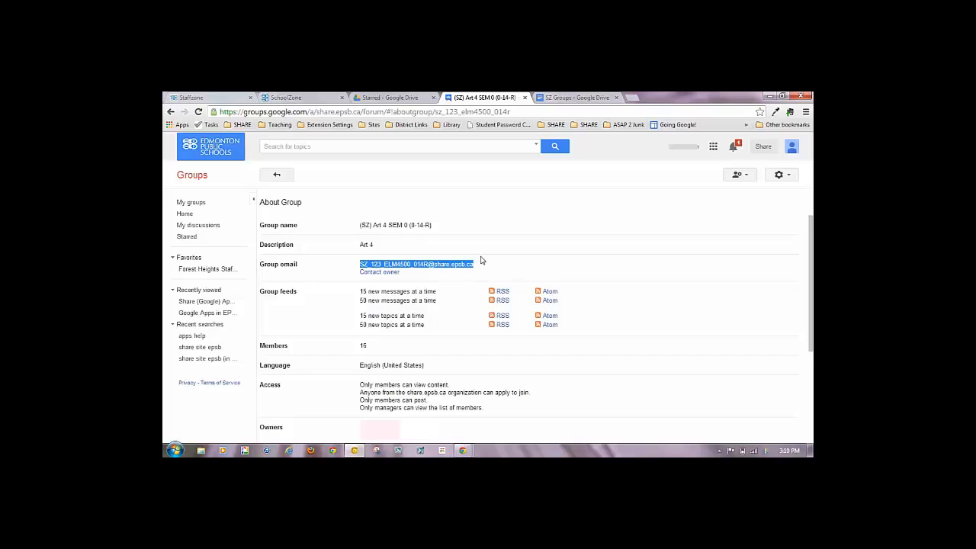
click(714, 147)
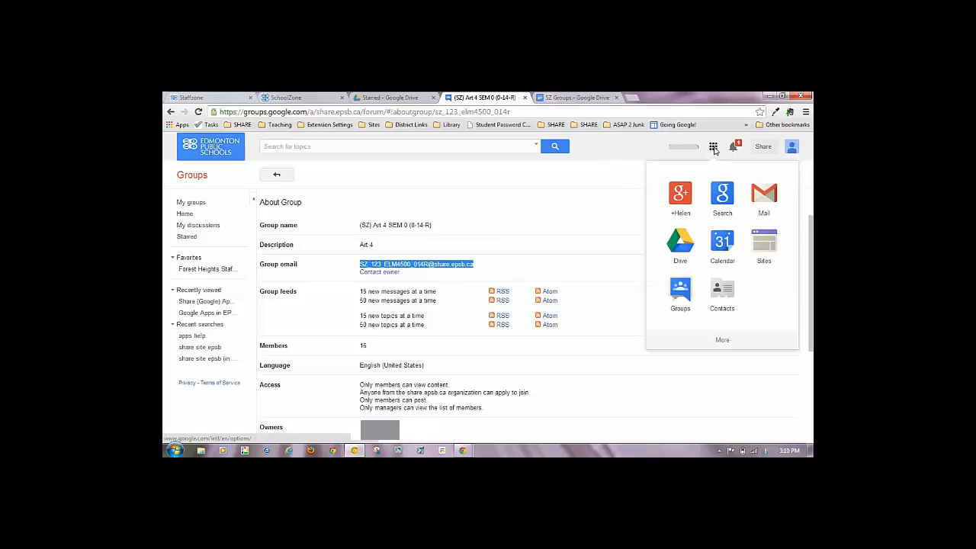
click(721, 297)
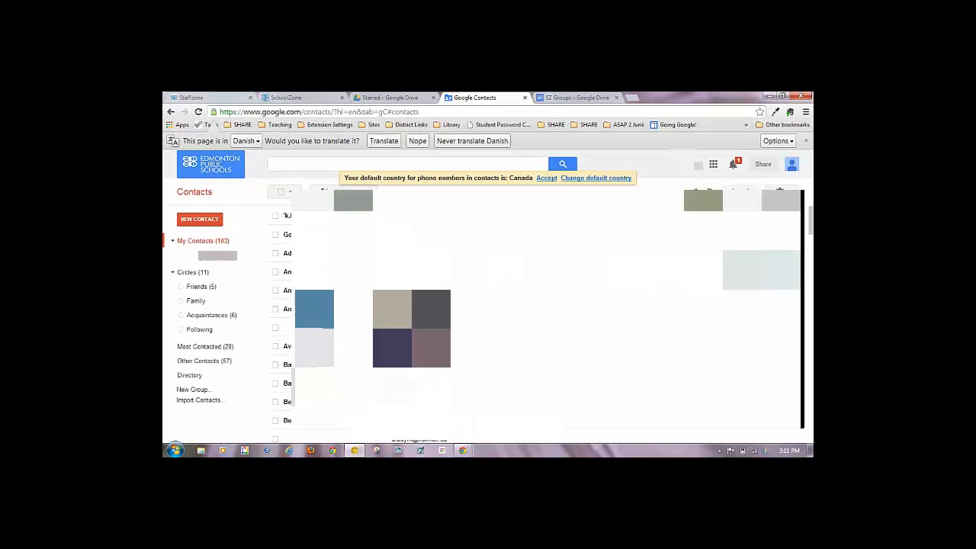
click(420, 141)
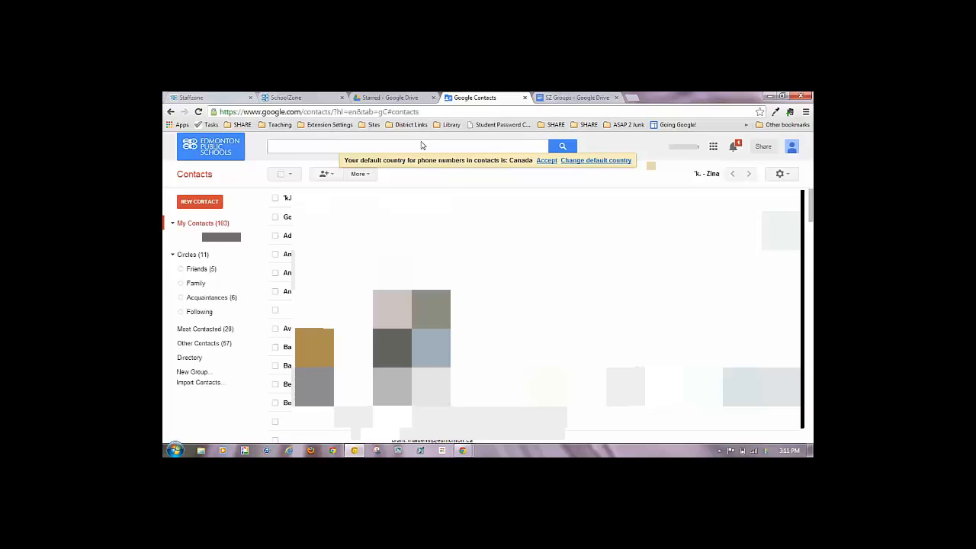
Create a new contact named ART 4/5 AM in Google Contacts
click(199, 202)
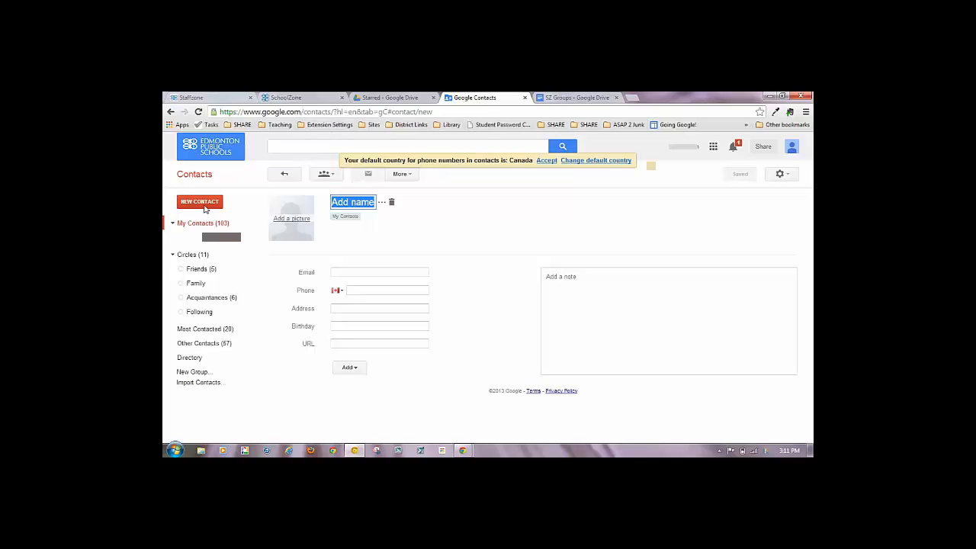
click(204, 209)
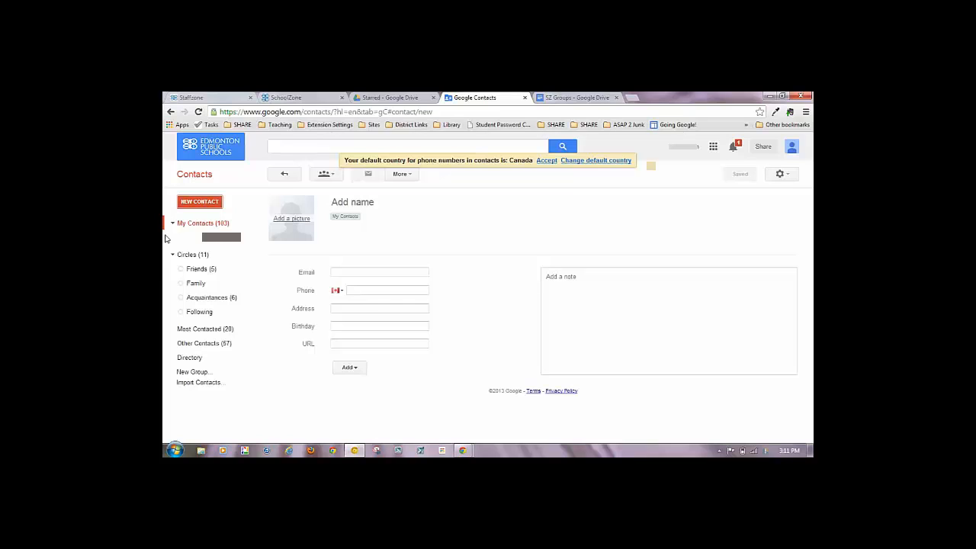
click(351, 204)
text(AR)
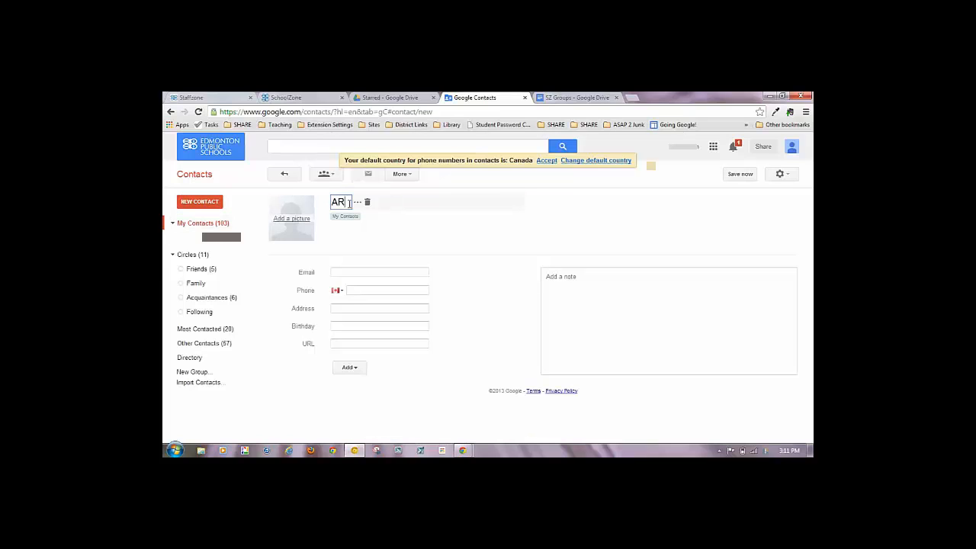
text(T 4/5 AM)
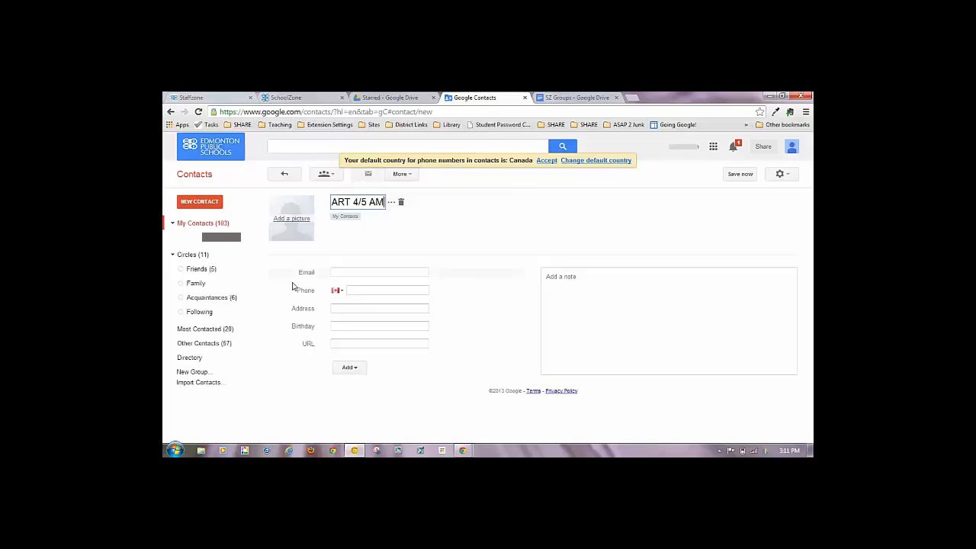
Paste the copied group email address as the ART 4/5 AM contact's email and save the contact
click(341, 272)
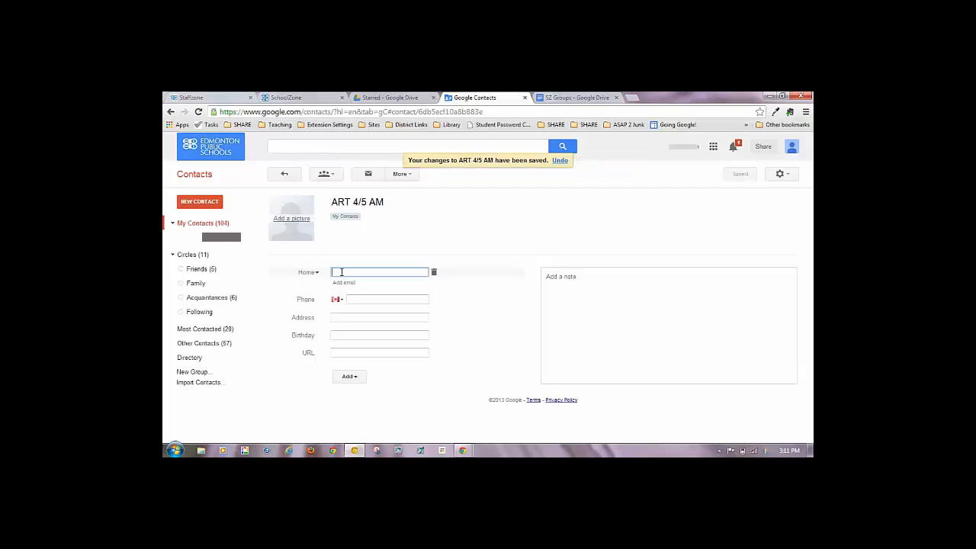
key(ctrl+v)
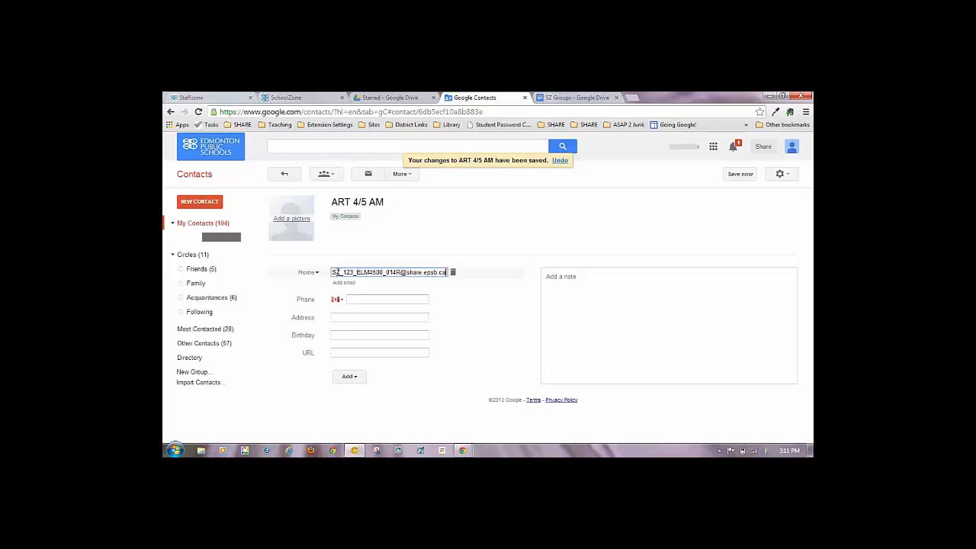
click(737, 178)
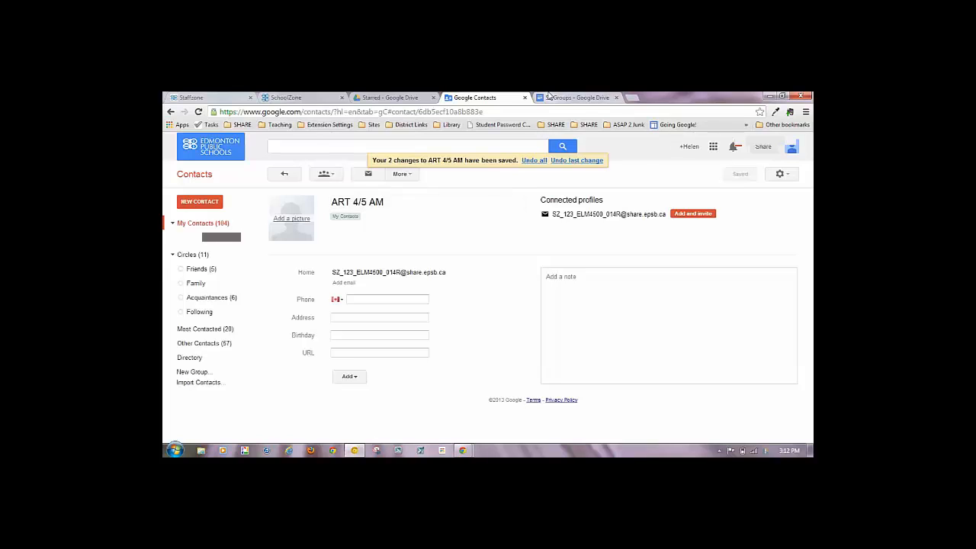
Reload the SZ Groups document, search its sharing invitees for sz and AR, and choose the ART 4/5 AM contact
click(548, 95)
key(F5)
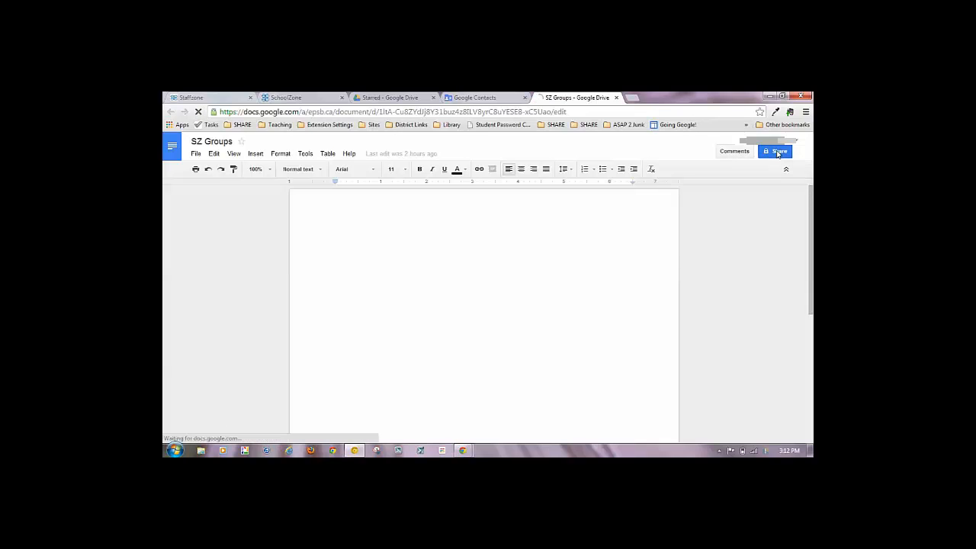
click(778, 152)
click(605, 249)
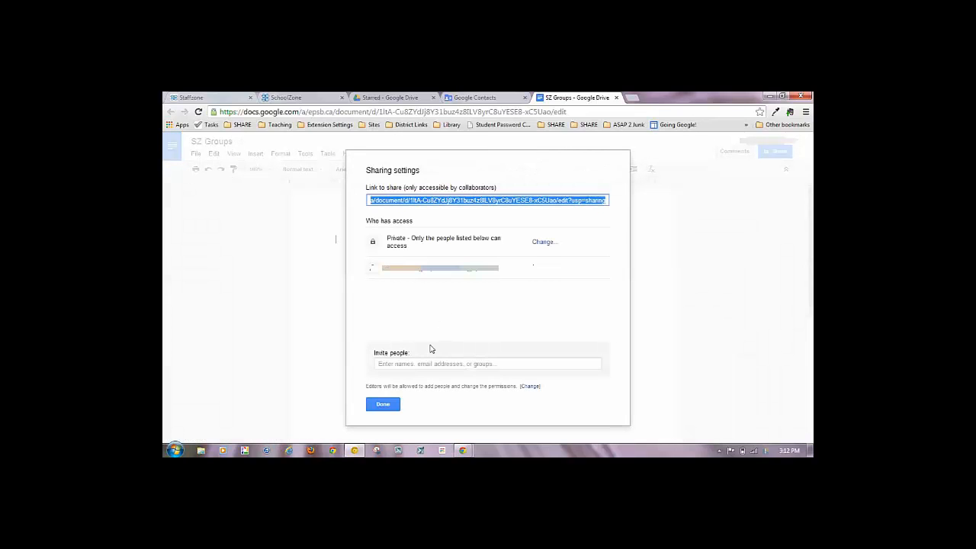
click(408, 364)
text(sz)
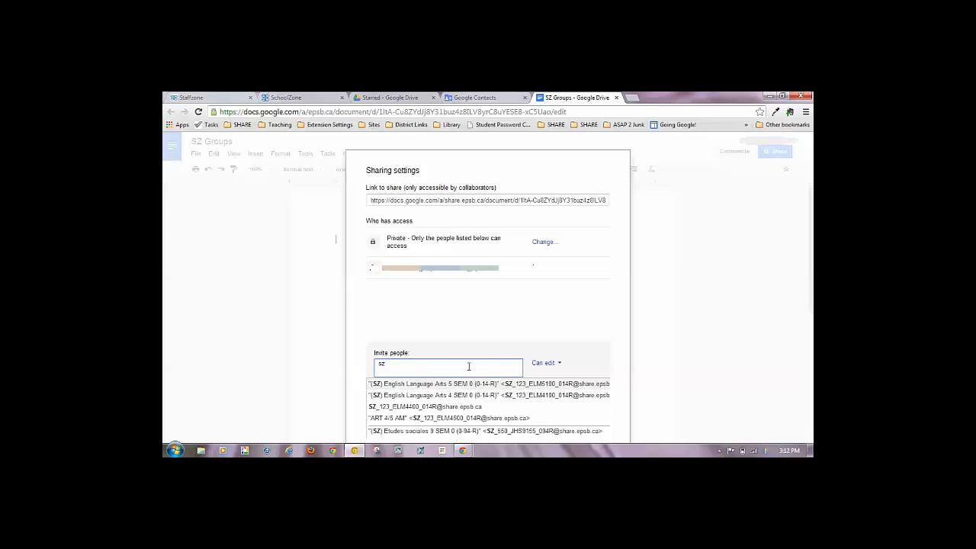
key(BackSpace)
text(AR)
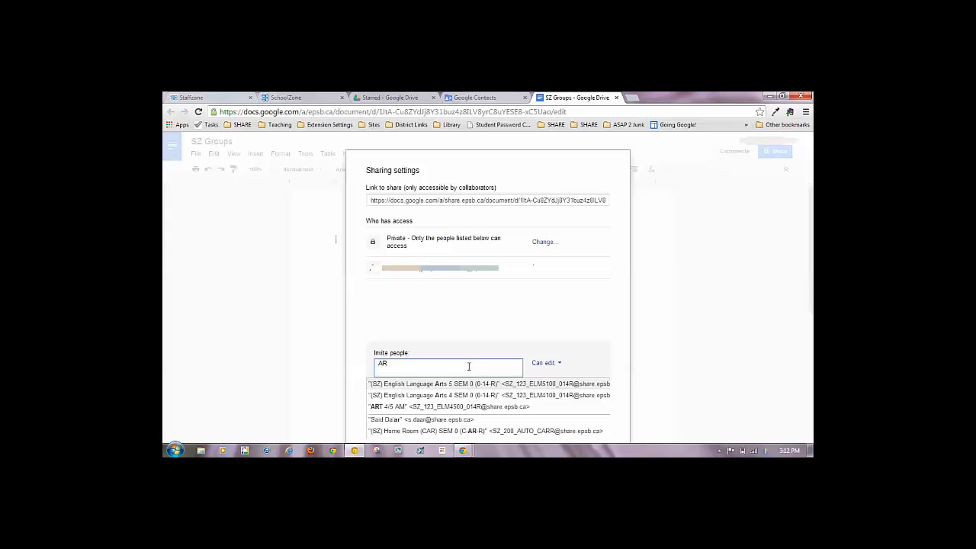
click(457, 412)
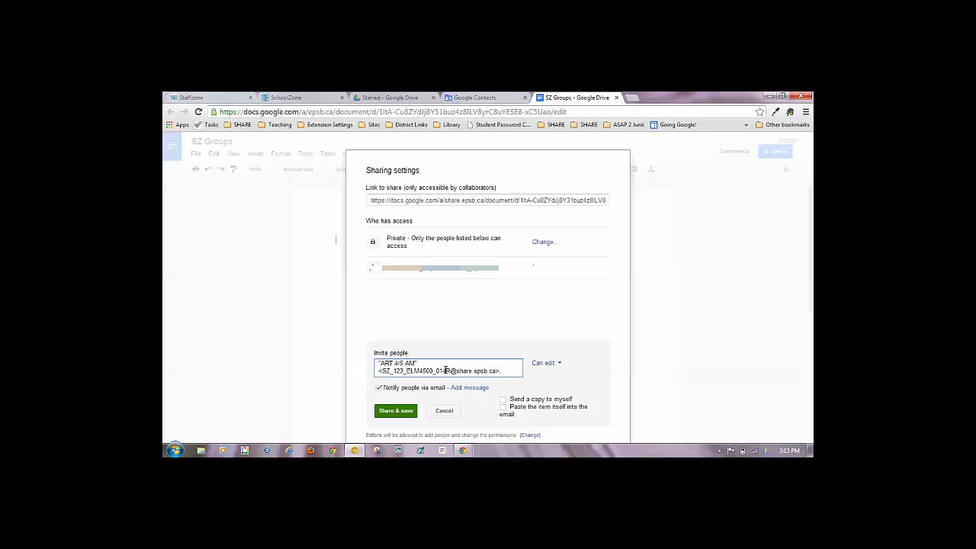
Clear the ART 4/5 AM contact from the document's invitees
key(BackSpace)
key(BackSpace)
key(BackSpace)
key(BackSpace)
key(BackSpace)
key(BackSpace)
key(BackSpace)
key(BackSpace)
key(BackSpace)
key(BackSpace)
key(BackSpace)
key(BackSpace)
key(BackSpace)
key(BackSpace)
key(BackSpace)
key(BackSpace)
key(BackSpace)
key(BackSpace)
key(BackSpace)
key(BackSpace)
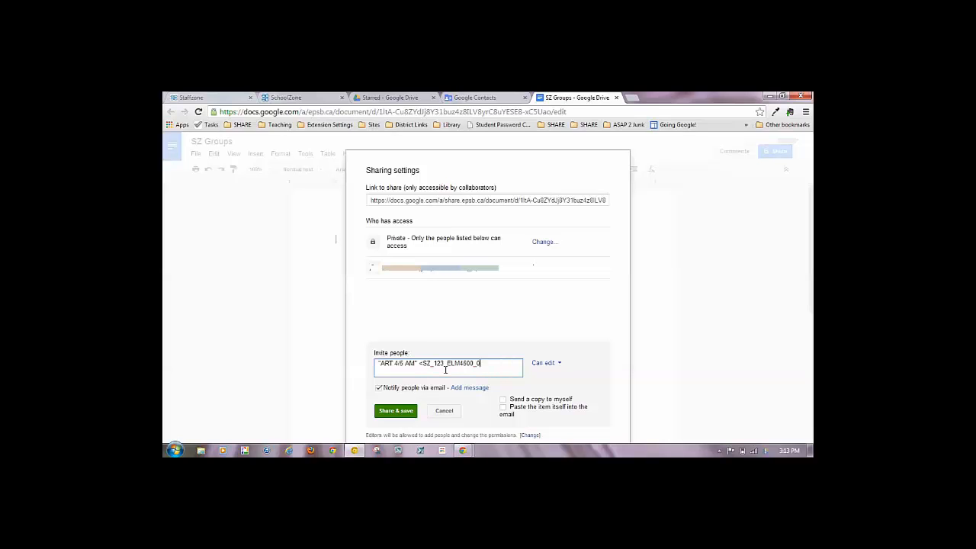
key(BackSpace)
key(BackSpace)
key(BackSpace)
key(BackSpace)
key(BackSpace)
key(BackSpace)
key(BackSpace)
key(BackSpace)
key(BackSpace)
key(BackSpace)
key(BackSpace)
key(BackSpace)
key(BackSpace)
key(BackSpace)
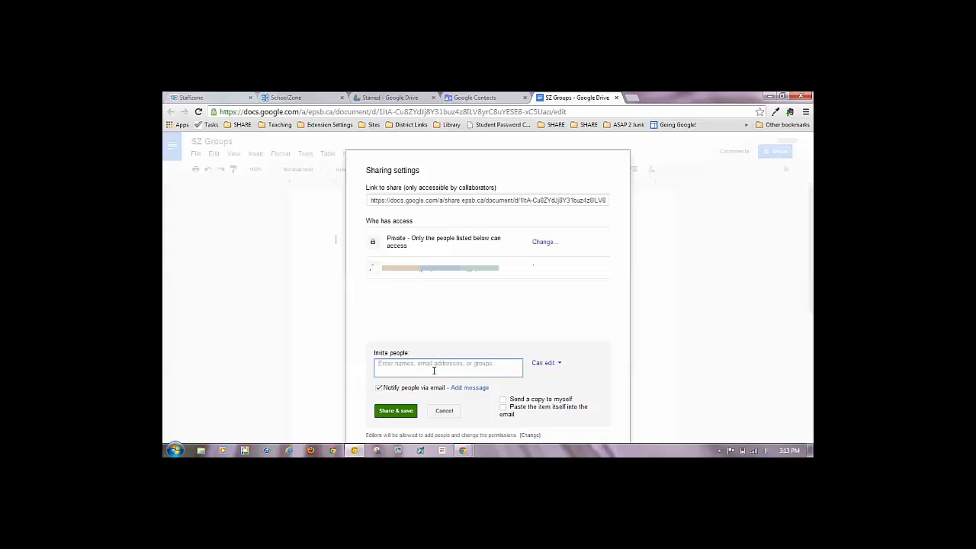
Start a new homework entry for English Language Arts 4 (0-14) in SchoolZone's planner and open its document attachment dialog
click(486, 95)
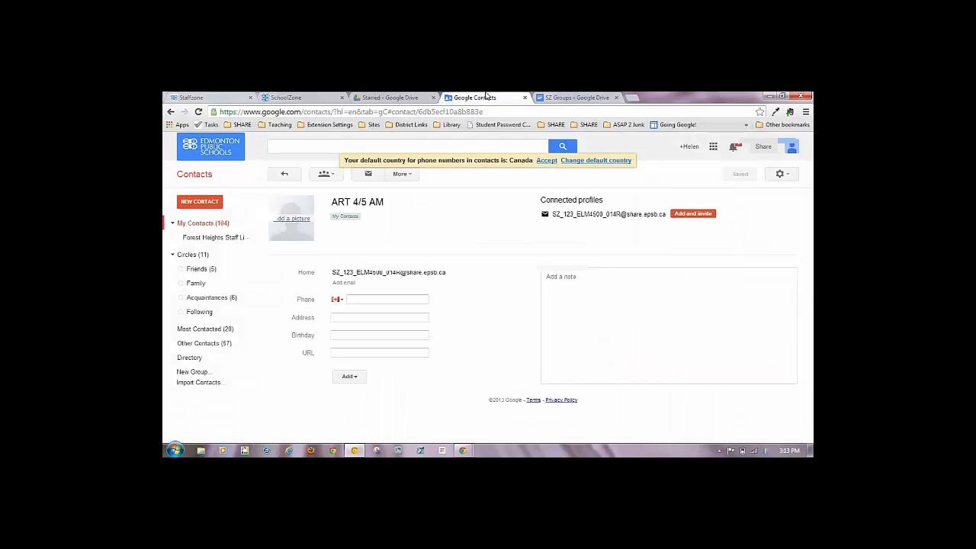
click(315, 97)
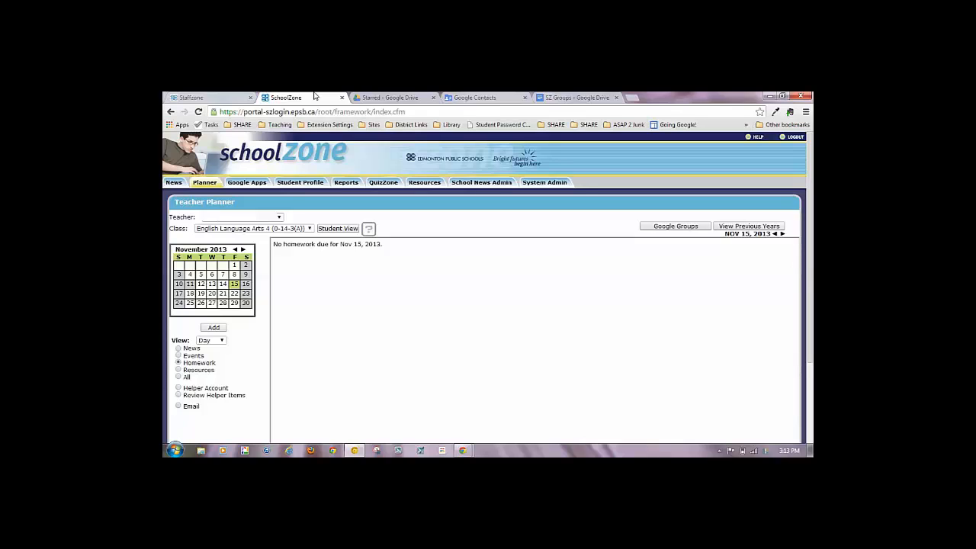
click(213, 328)
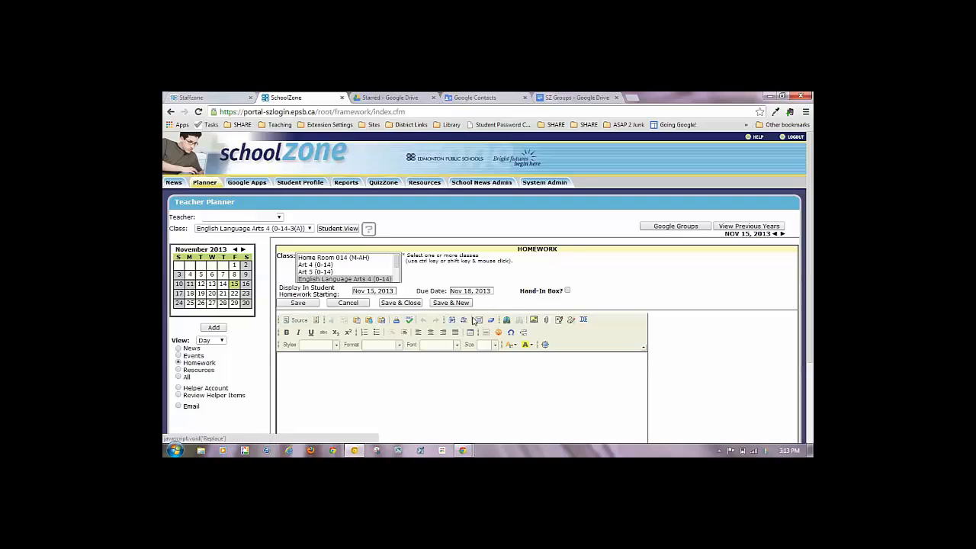
click(545, 321)
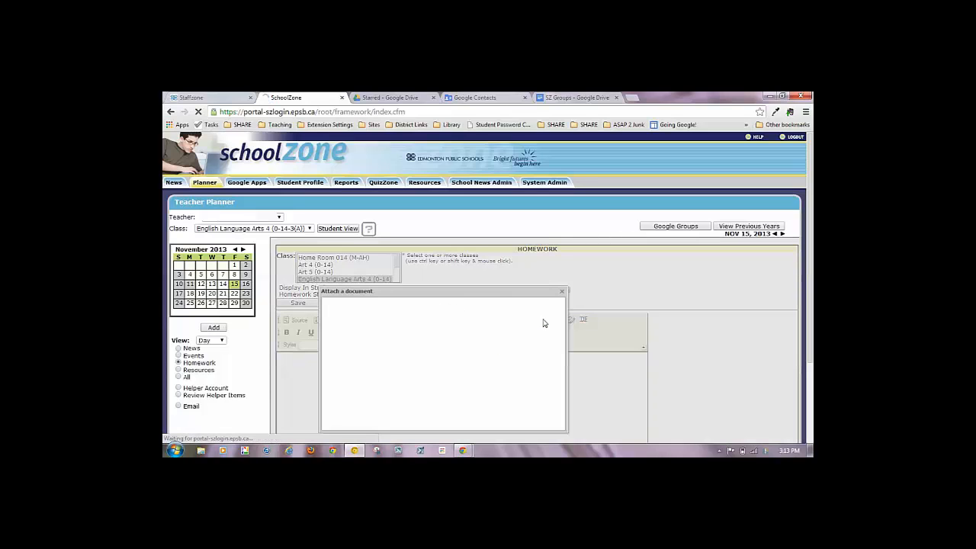